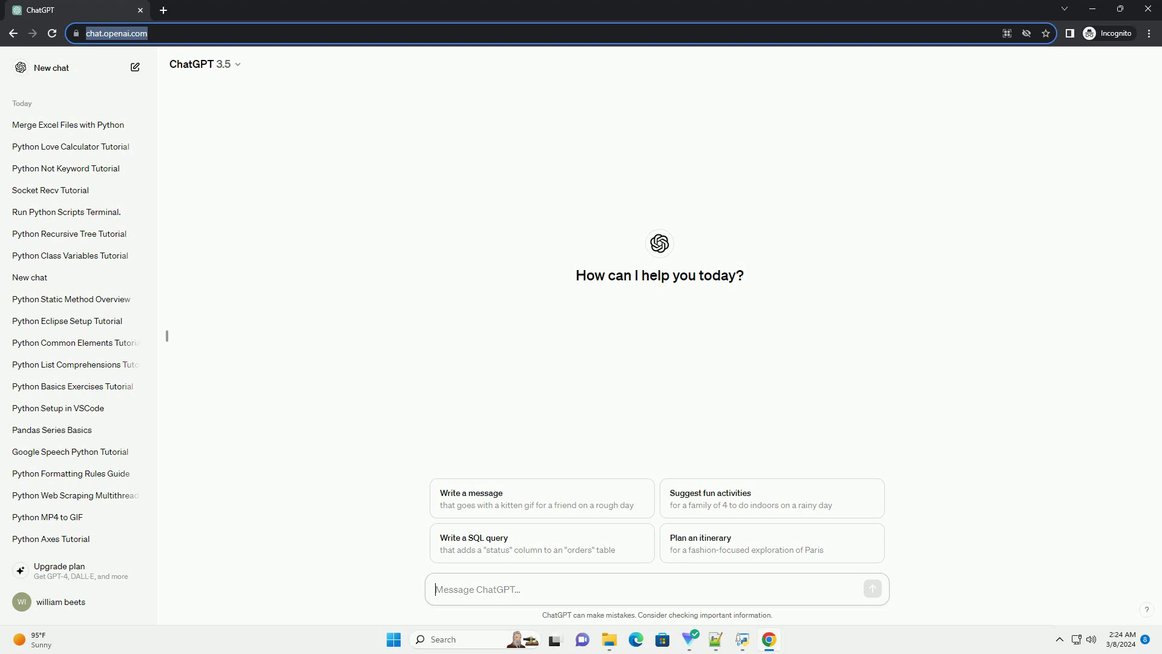
pyautogui.write('write an informative tutorial about hypothesis testing using python with code example')
# - Send the request for a Python hypothesis-testing tutorial with a SciPy one-sample t-test example
pyautogui.press('Return')
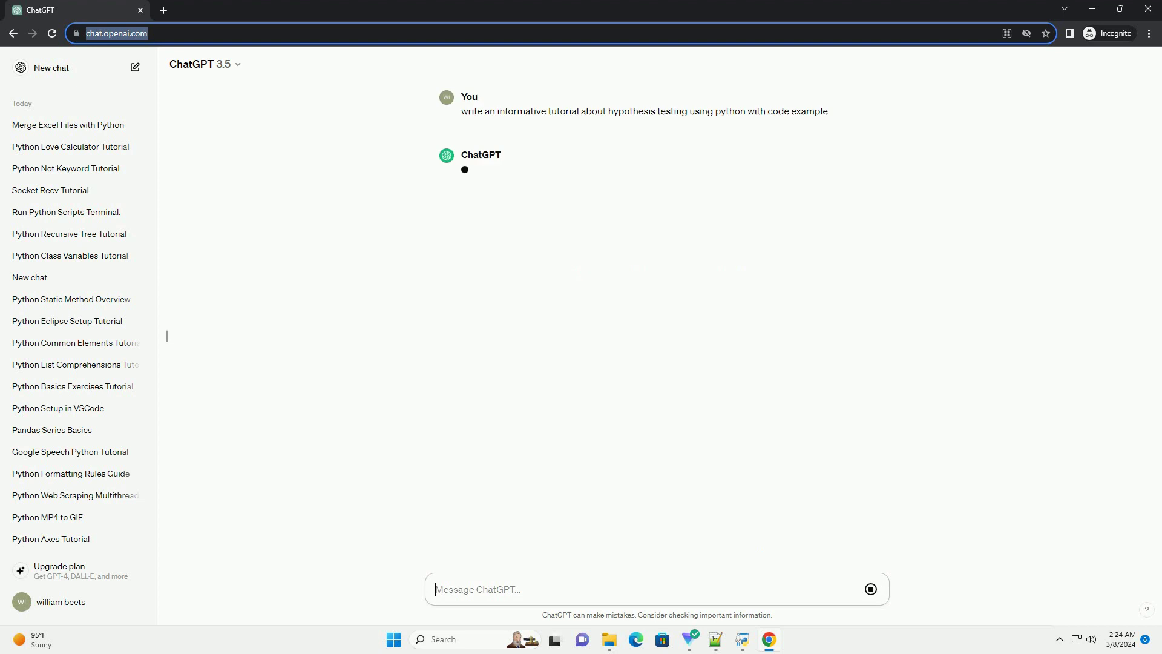